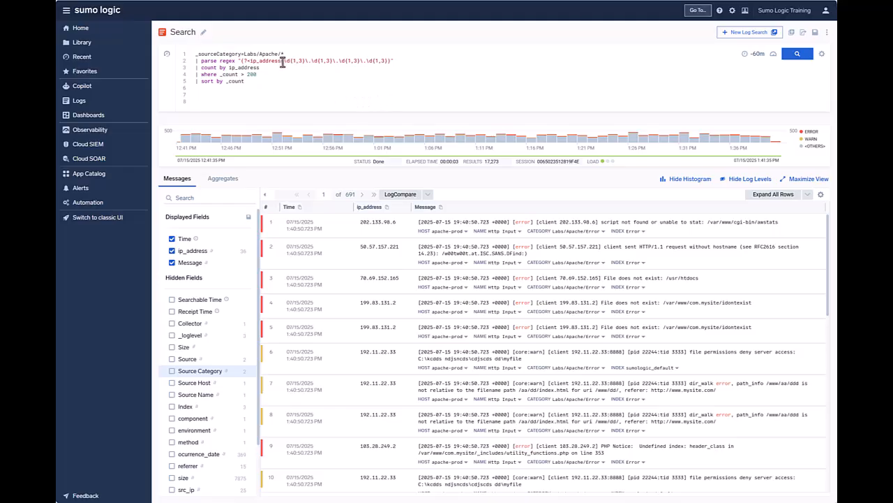
Turn the Labs/Apache/* source category value in the query into a parameter named source
left_click_drag(285, 55, 245, 54)
left_click(808, 115)
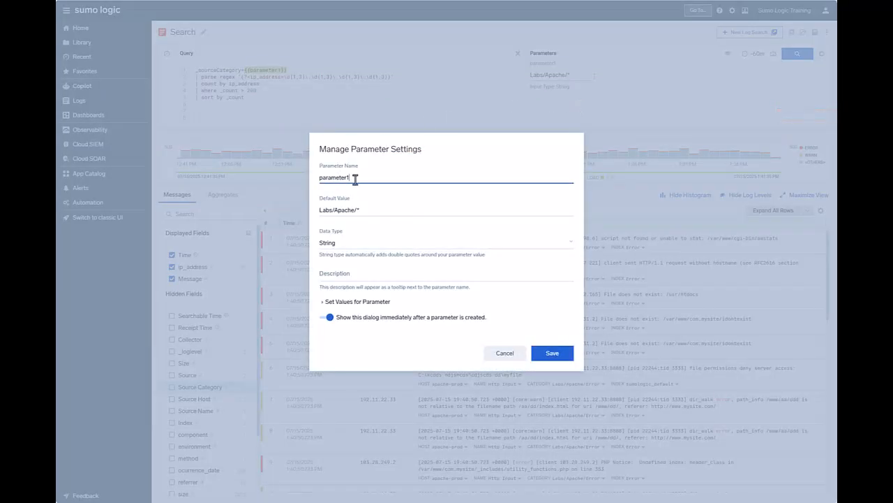
left_click_drag(353, 178, 313, 180)
type("source")
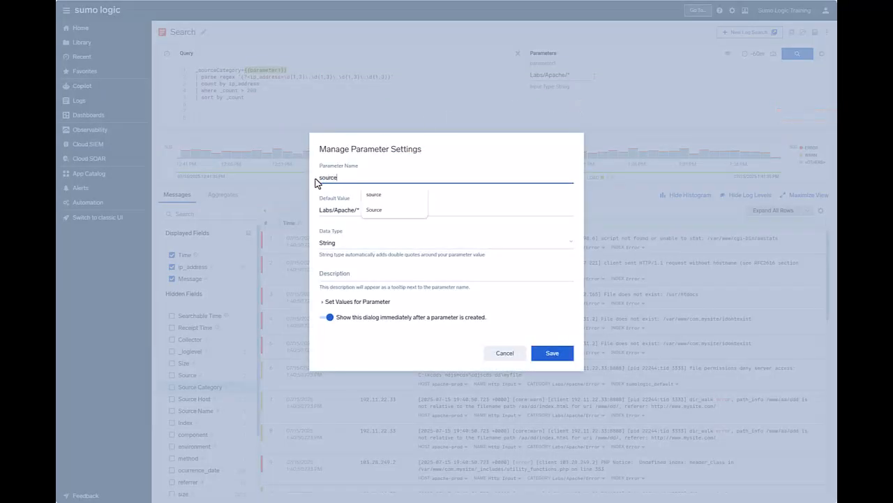
Set the source parameter's data type to Any and its description to Source Category
left_click(346, 246)
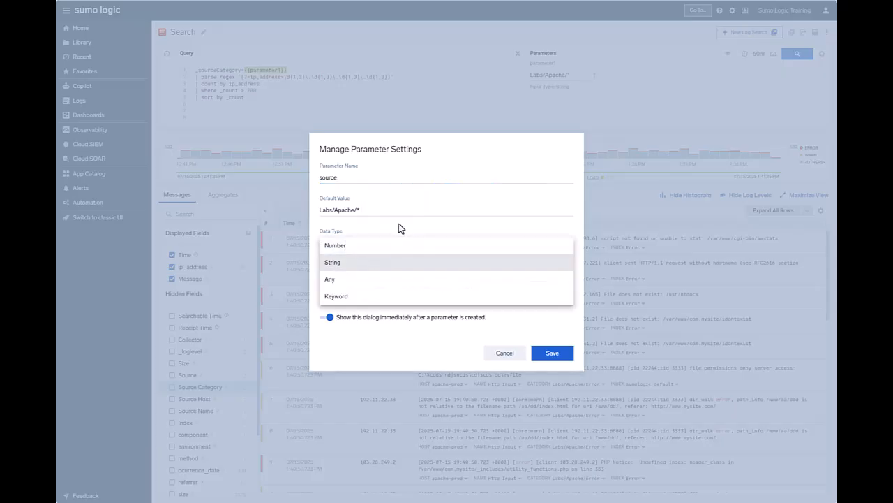
left_click(338, 281)
left_click(359, 275)
left_click(378, 292)
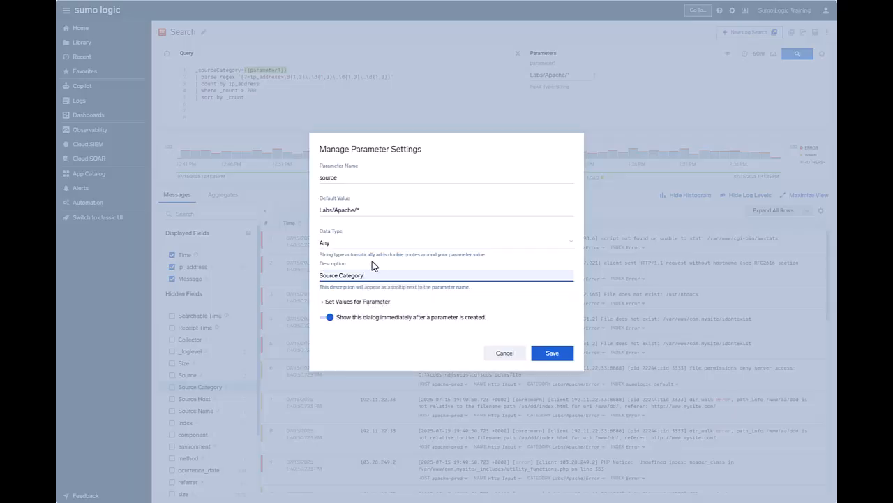
Give the parameter a Text entries value list by pasting the source category values, and save it
left_click(360, 302)
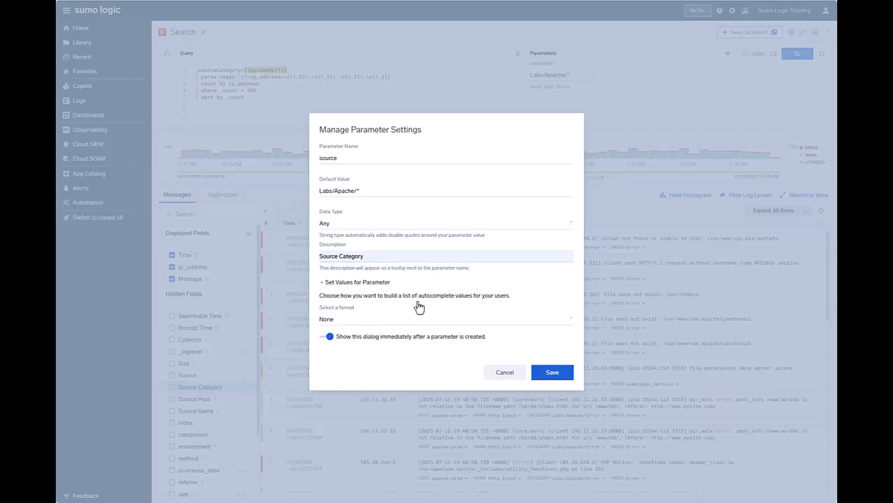
left_click(342, 321)
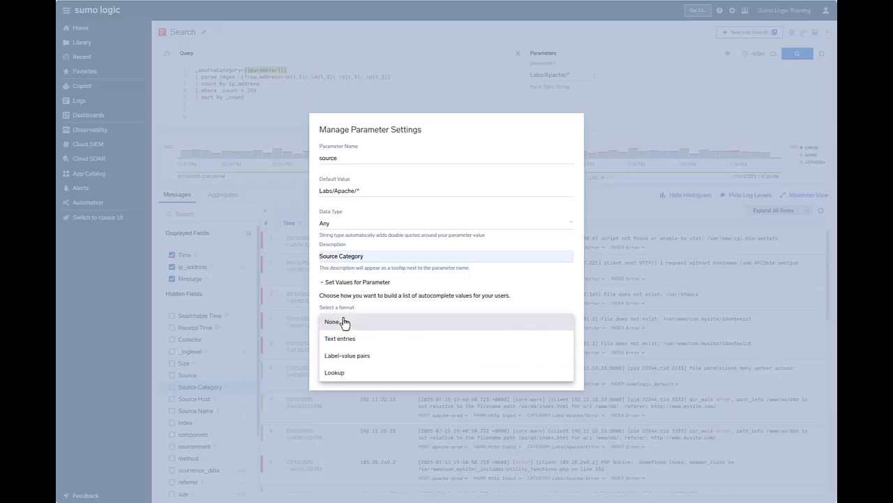
left_click(381, 341)
left_click(383, 338)
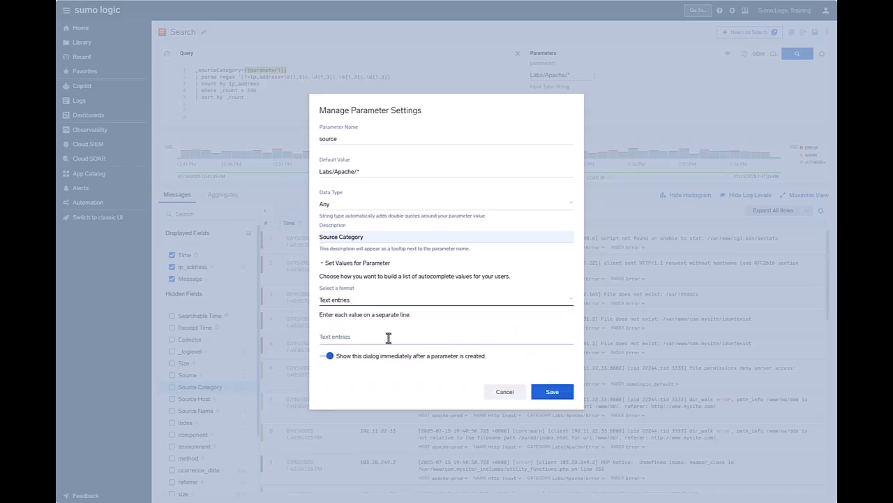
type("Labs/Apache/Access Labs/Apache/Error")
left_click(555, 398)
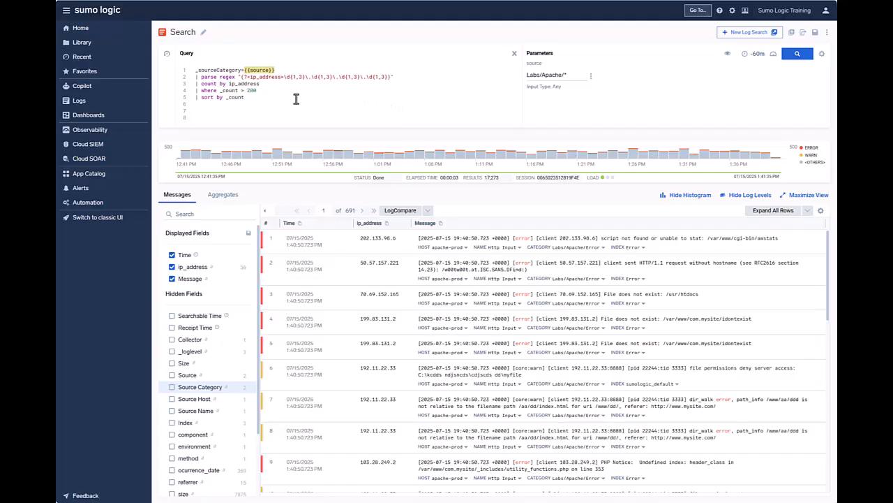
Pick Labs/Apache/Access as the source parameter value and run the search
left_click(570, 74)
left_click(563, 122)
left_click(797, 54)
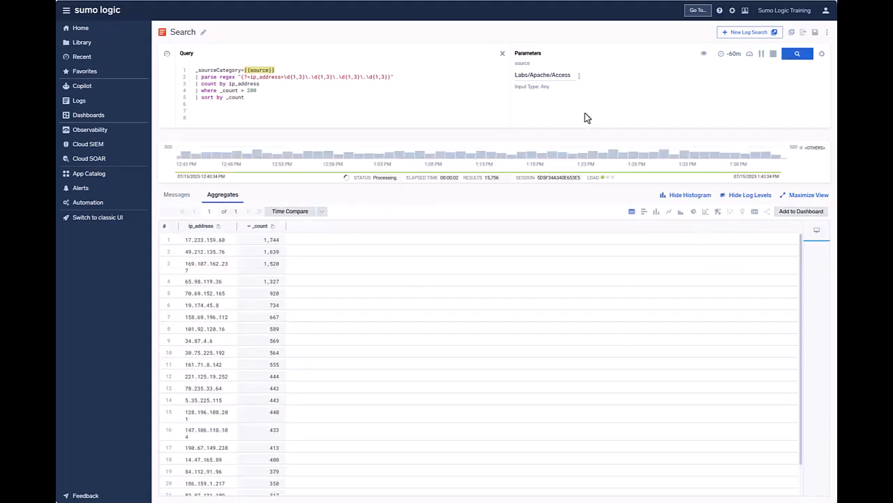
Switch the source parameter to Labs/Apache/Error and rerun the search
left_click(572, 75)
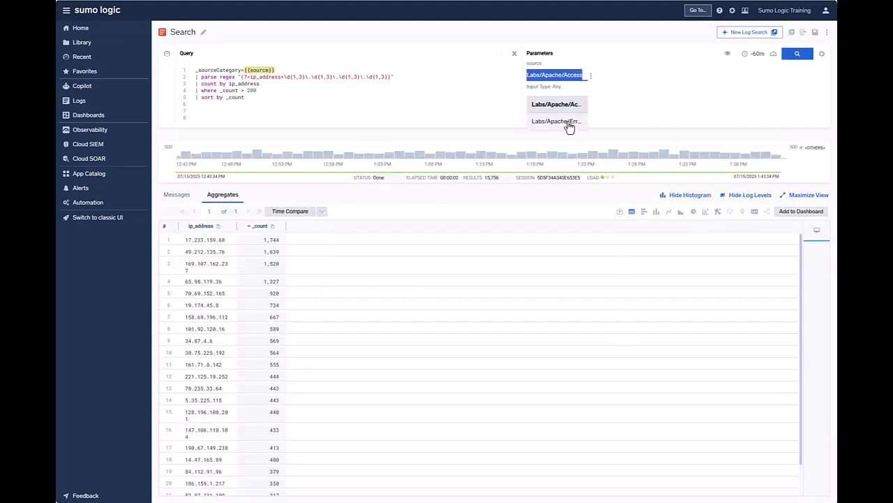
left_click(569, 124)
left_click(795, 56)
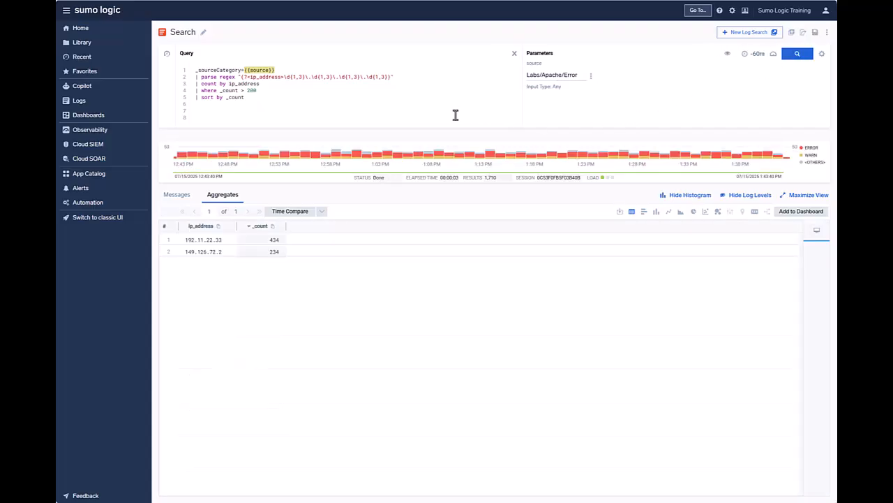
left_click(591, 76)
left_click(590, 78)
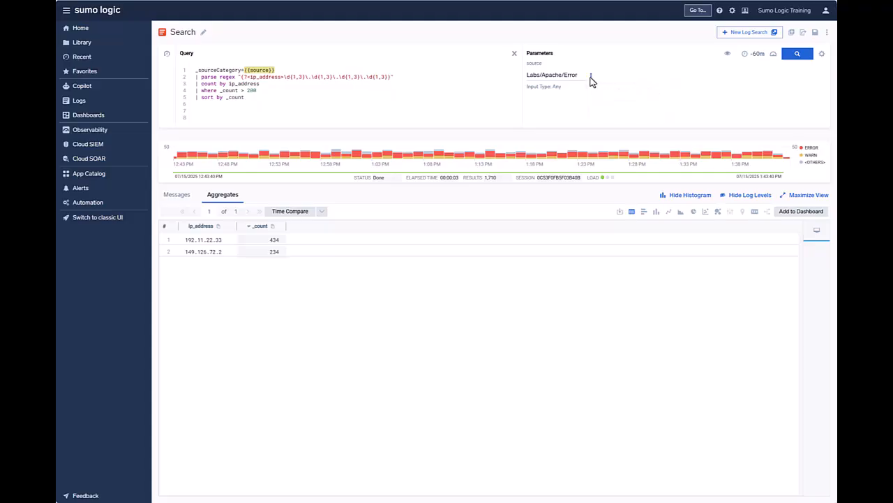
left_click(728, 56)
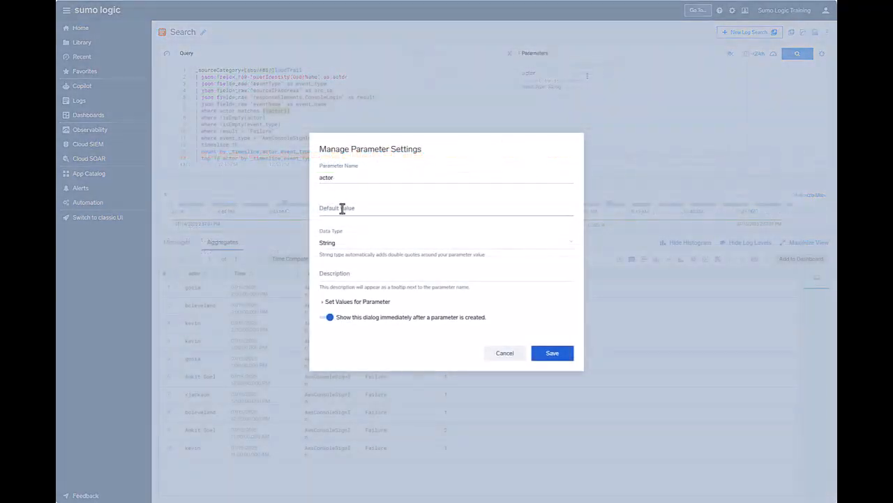
Set the actor parameter's values to the Lookup format using the /shared/008_aws_actor_list lookup file
left_click(351, 300)
left_click(344, 323)
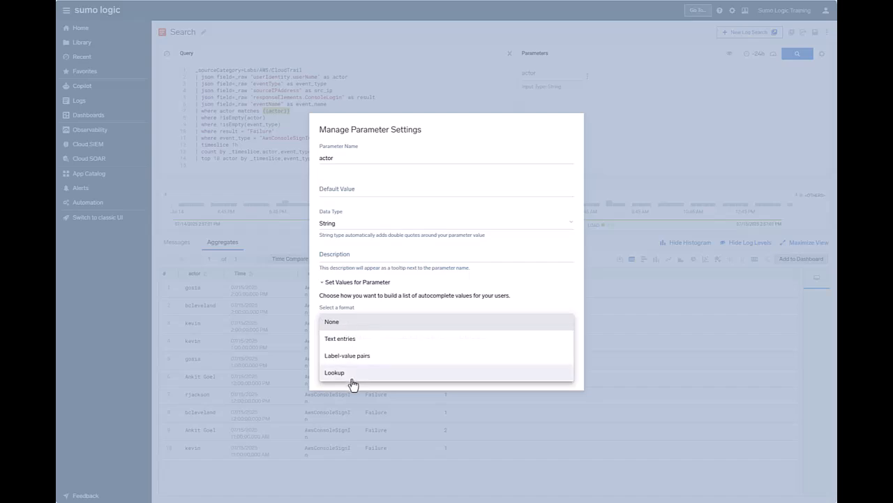
left_click(342, 376)
left_click(353, 311)
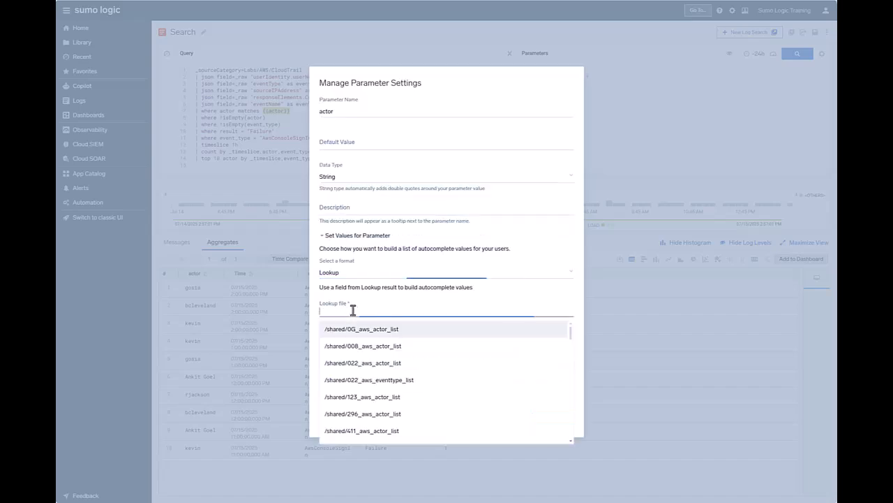
left_click(372, 346)
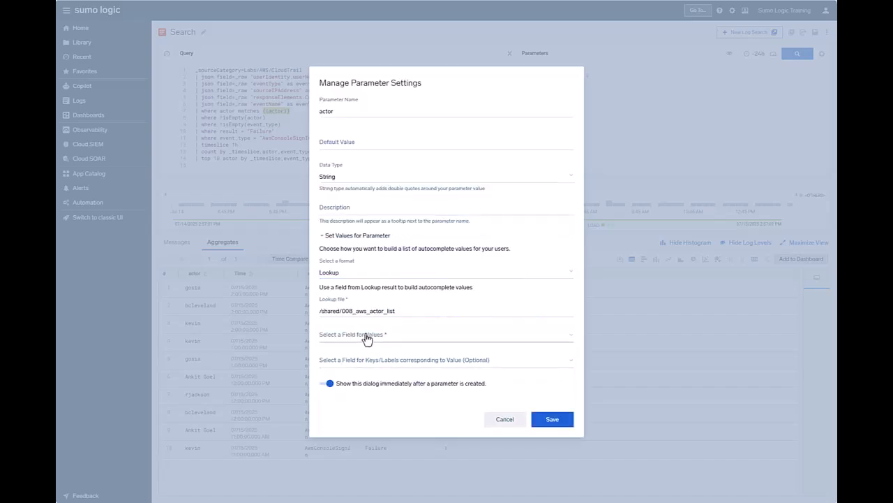
Choose actor as the field for values and save the actor parameter
left_click(365, 338)
left_click(353, 339)
left_click(551, 419)
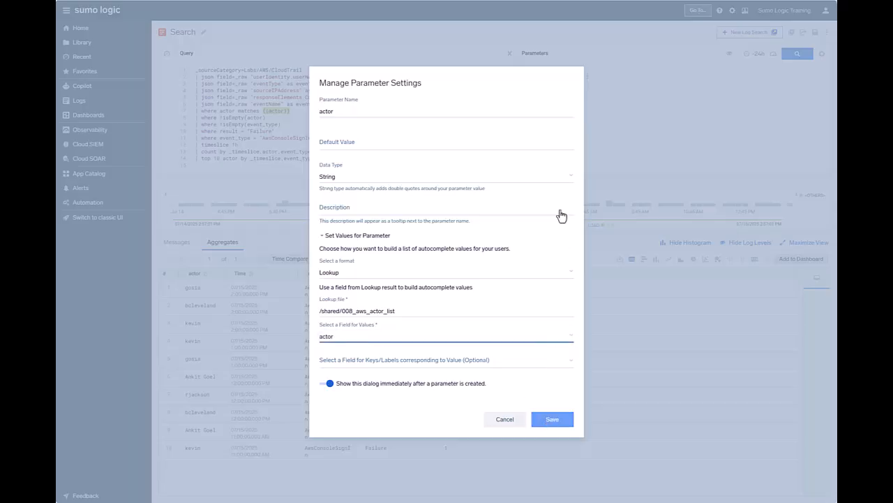
Browse the actor parameter's autocomplete list and pick an actor as its value
left_click(569, 77)
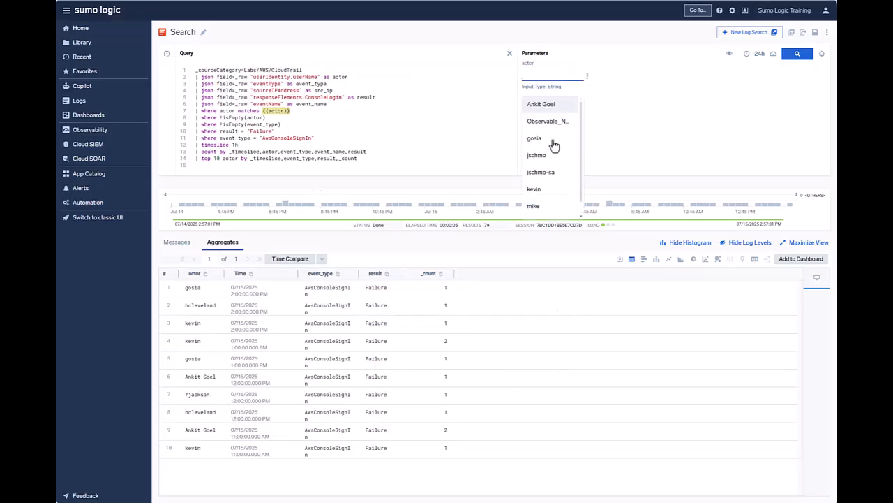
scroll(554, 143, "down", 1)
left_click(534, 176)
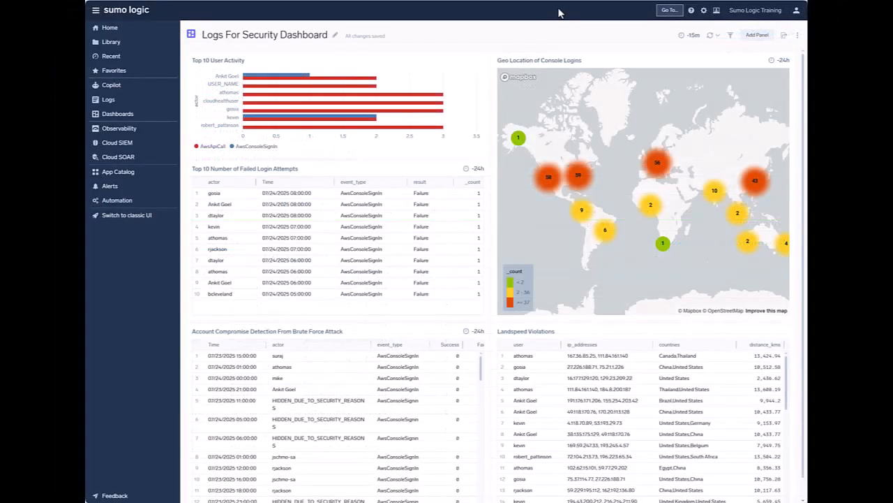
Start a dashboard template variable of type Logs Search named event_type
left_click(730, 36)
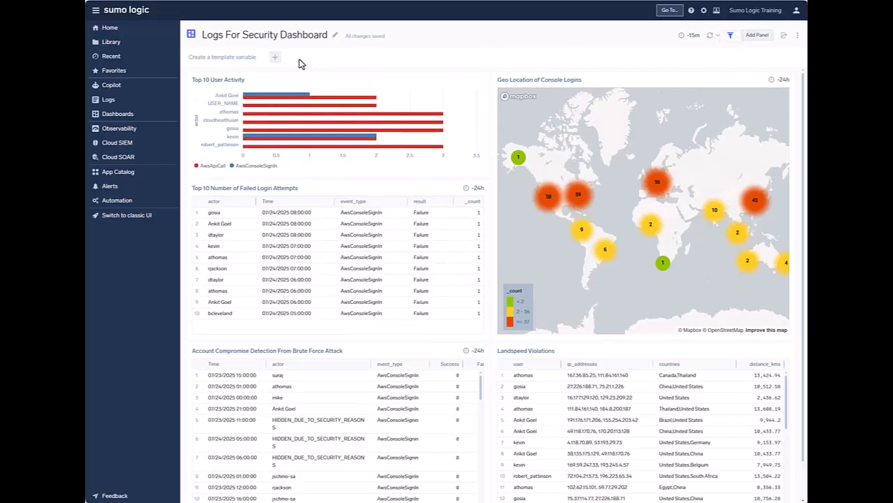
left_click(275, 59)
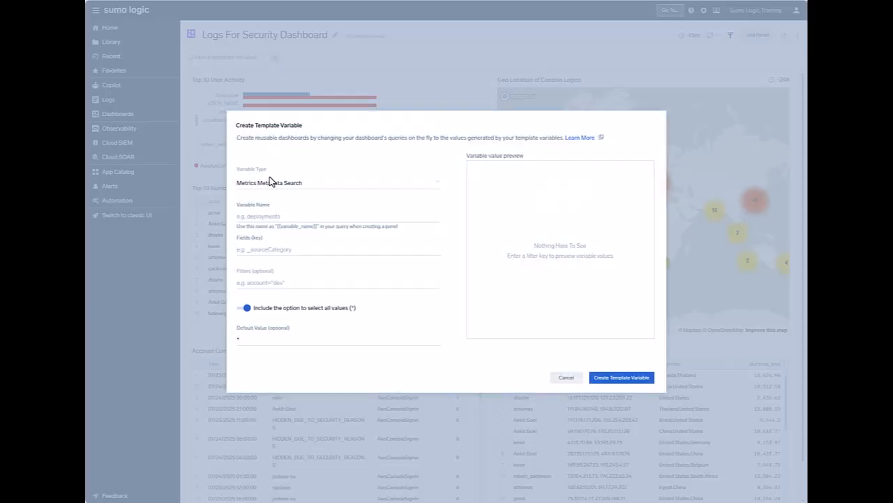
left_click(269, 186)
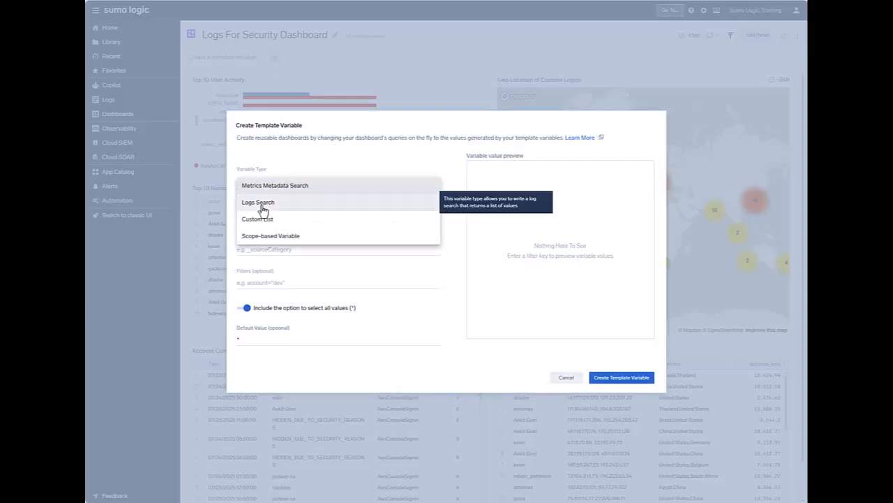
left_click(263, 202)
left_click(263, 215)
type("event_type")
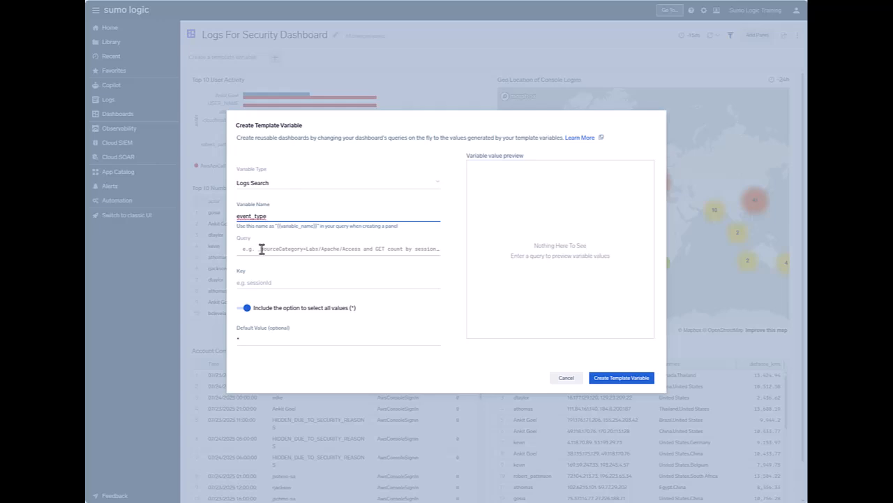
Paste the CloudTrail event_type count query, set the key to event_type, and create the template variable
left_click(310, 248)
type("_sourceCategory=Labs/AWS/CloudTrail | json field=_raw \"eventType\" as event_type | count by event_type | fields - _count")
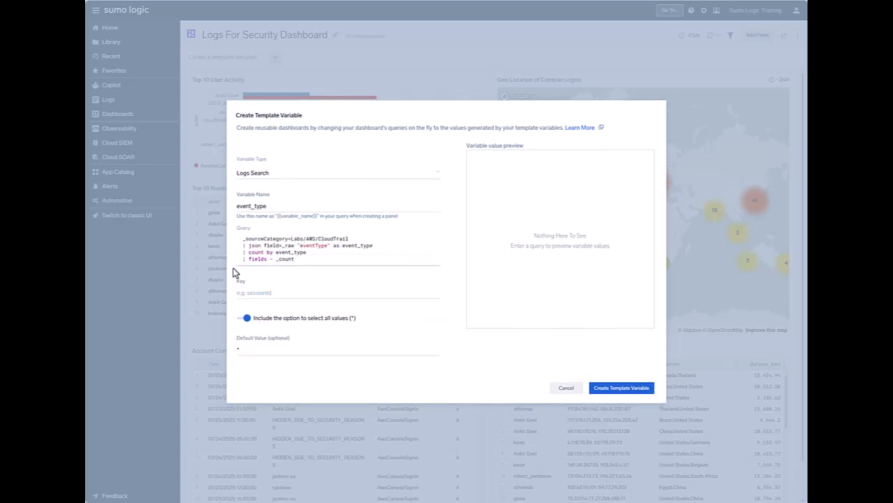
left_click(251, 293)
left_click(262, 311)
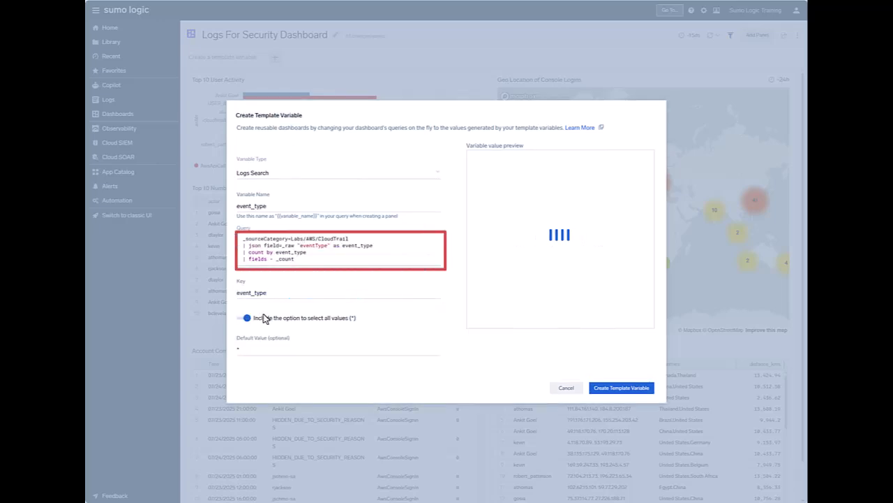
left_click(621, 389)
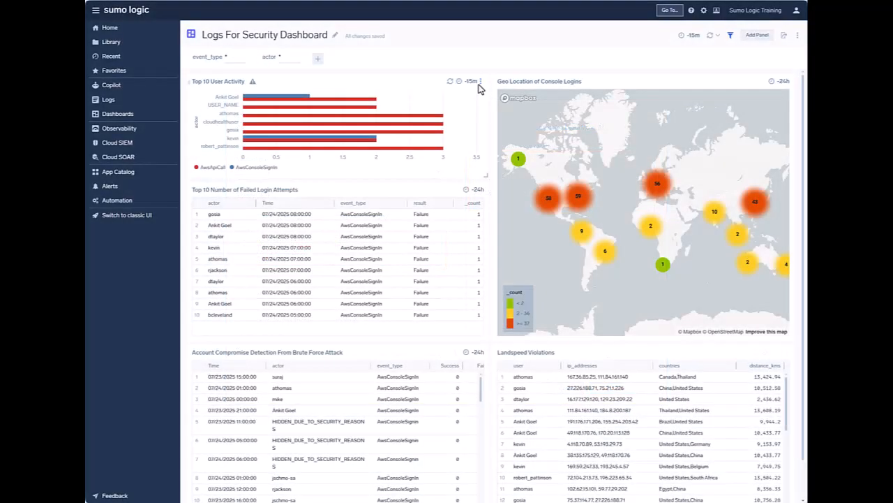
Open the Top 10 User Activity panel for editing and update the dashboard with its query
left_click(480, 82)
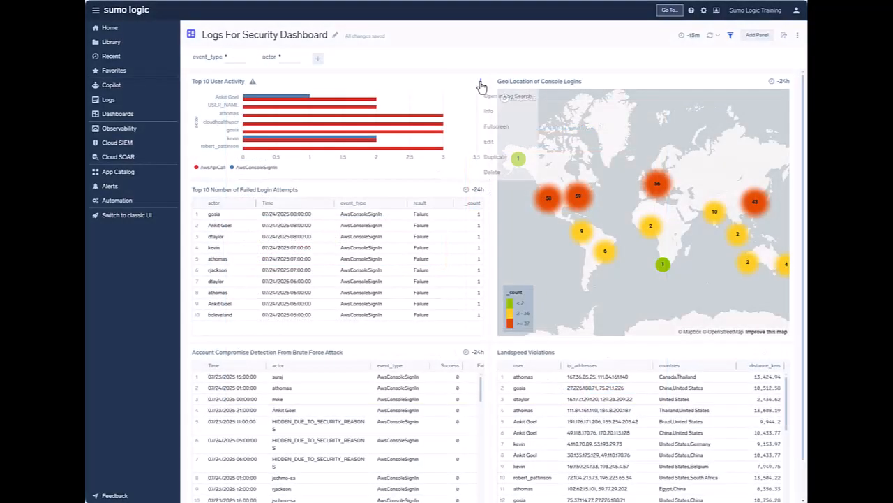
left_click(493, 146)
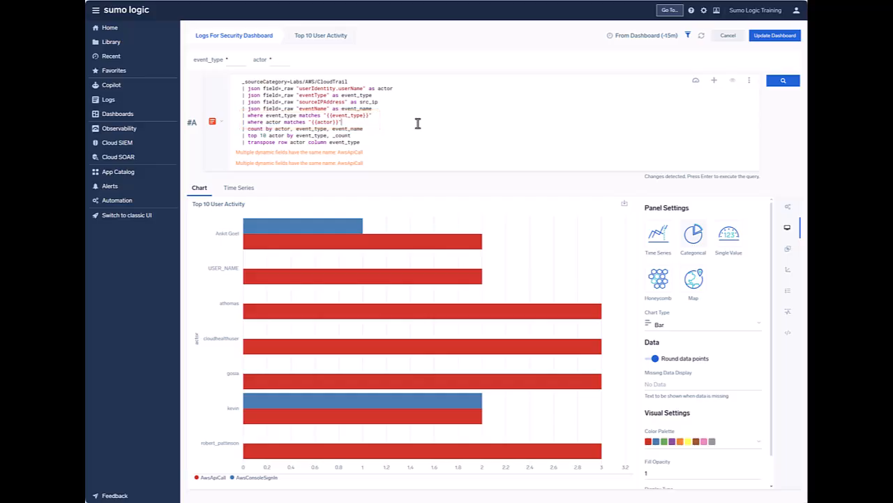
left_click(777, 36)
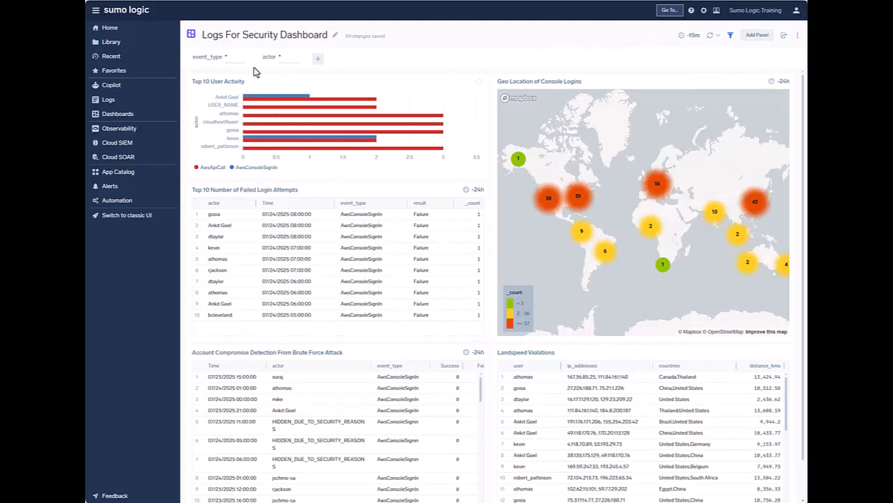
Filter the dashboard by setting the event_type variable to AwsApiCall
left_click(238, 57)
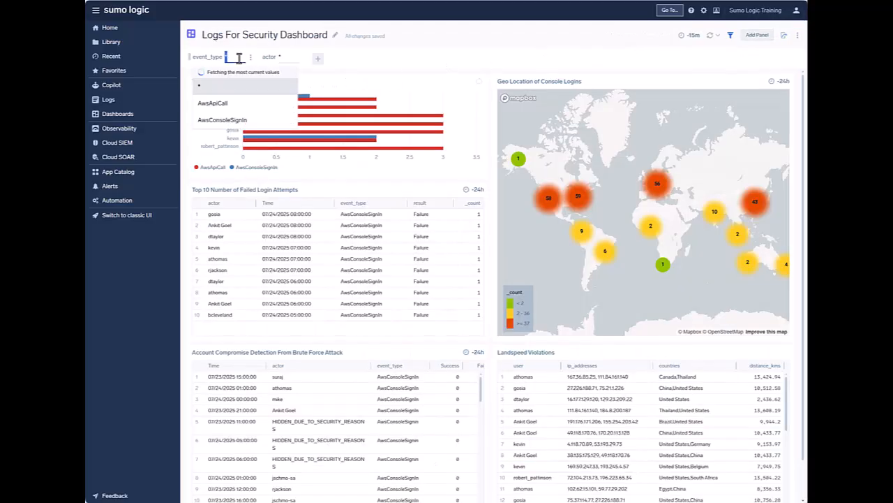
left_click(235, 111)
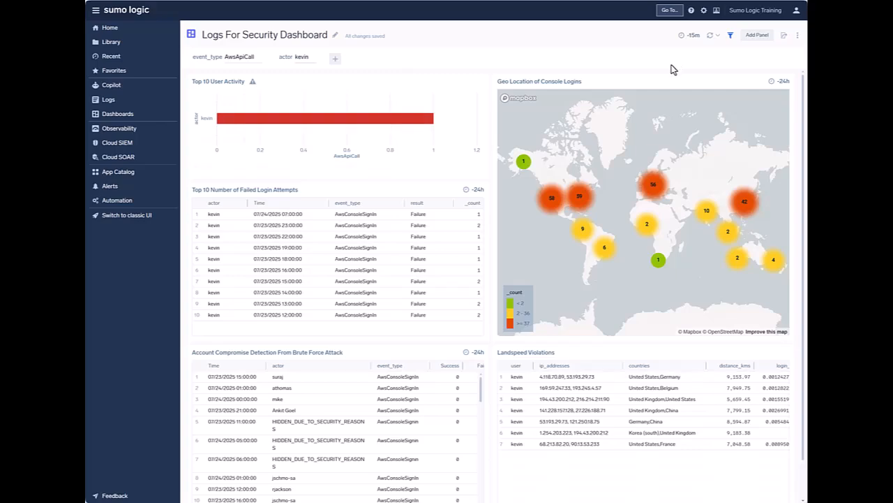
Start a new Scope-based Variable template variable on the _sourcecategory field
left_click(336, 59)
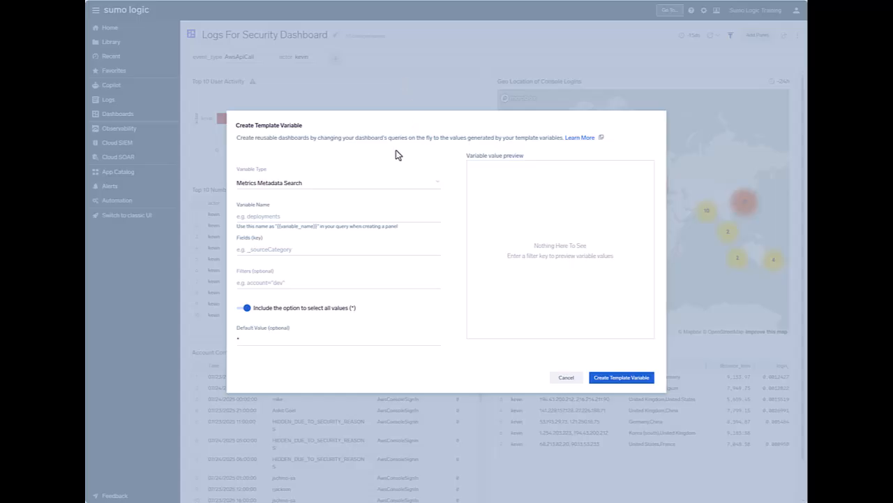
left_click(334, 186)
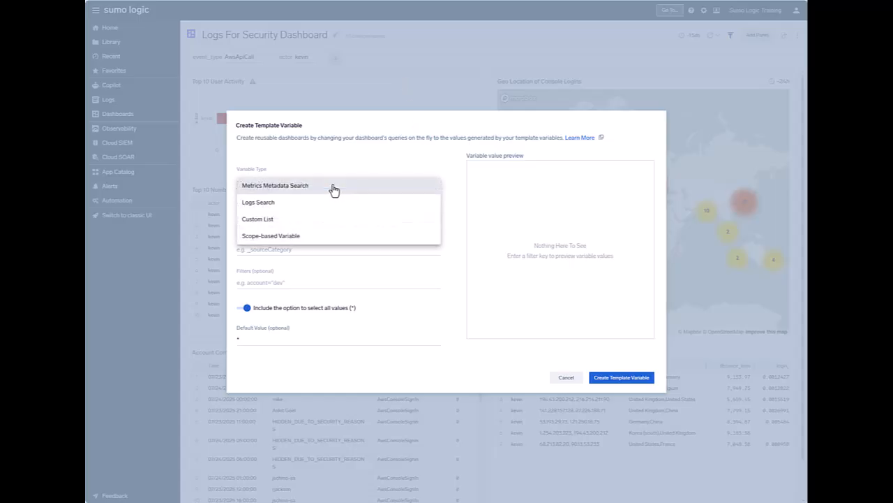
left_click(307, 241)
left_click(277, 182)
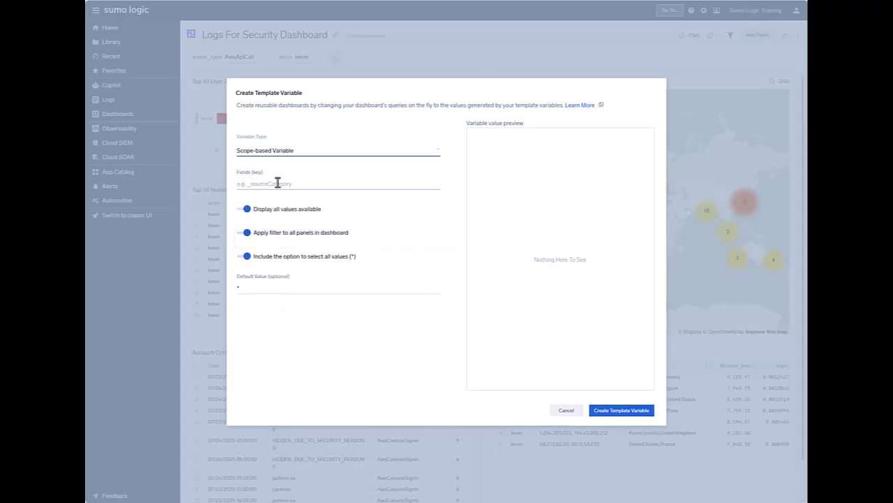
scroll(285, 262, "down", 10)
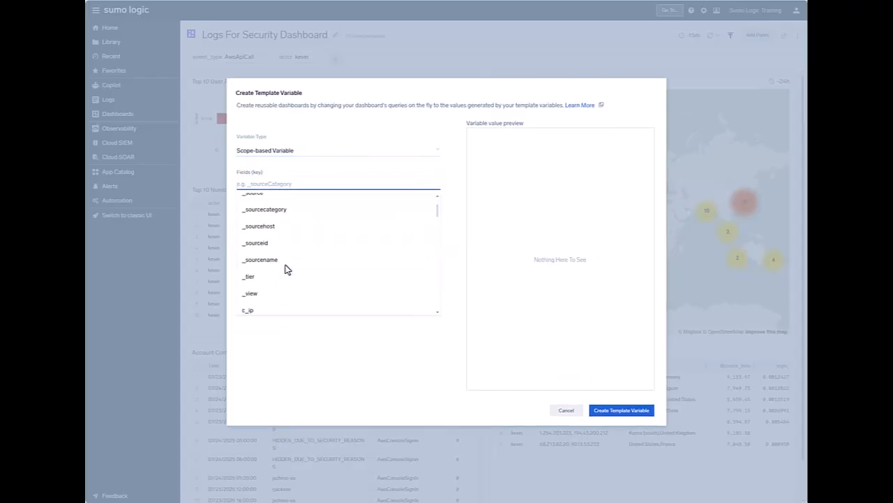
left_click(284, 212)
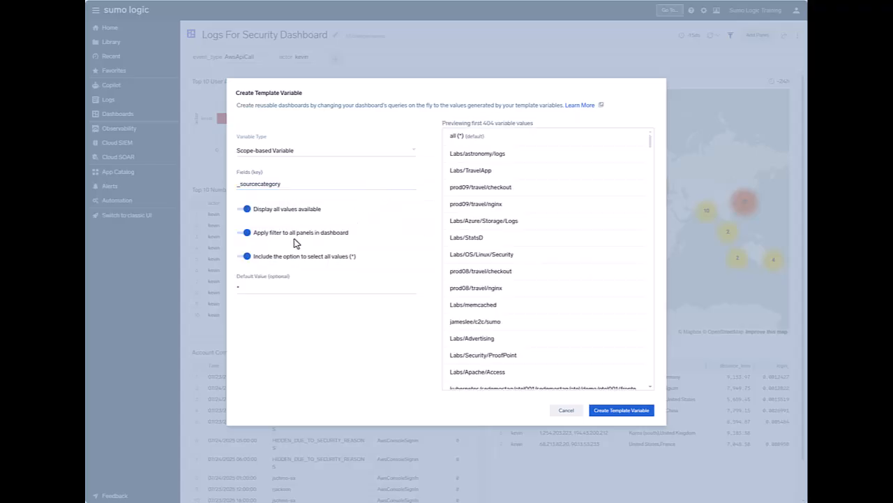
Limit the variable to the Top 10 User Activity, Geo Location of Console Logins and Landspeed Violations panels, and confirm
left_click(247, 239)
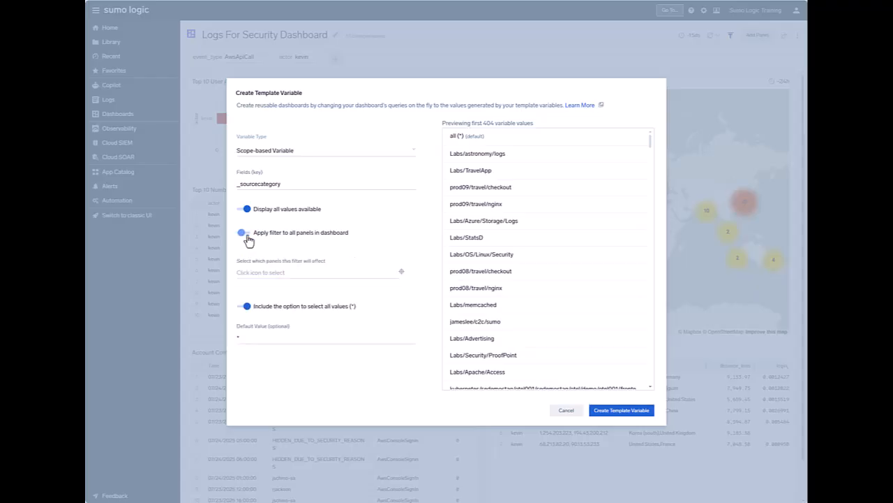
left_click(295, 272)
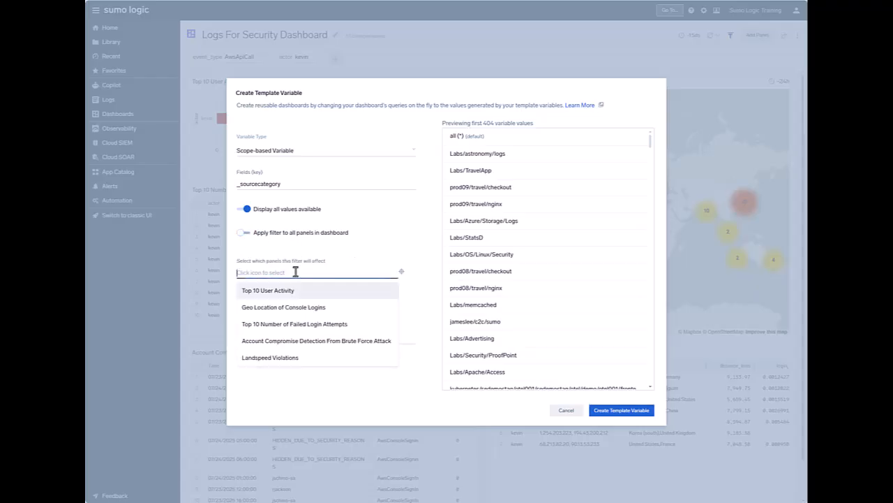
left_click(402, 279)
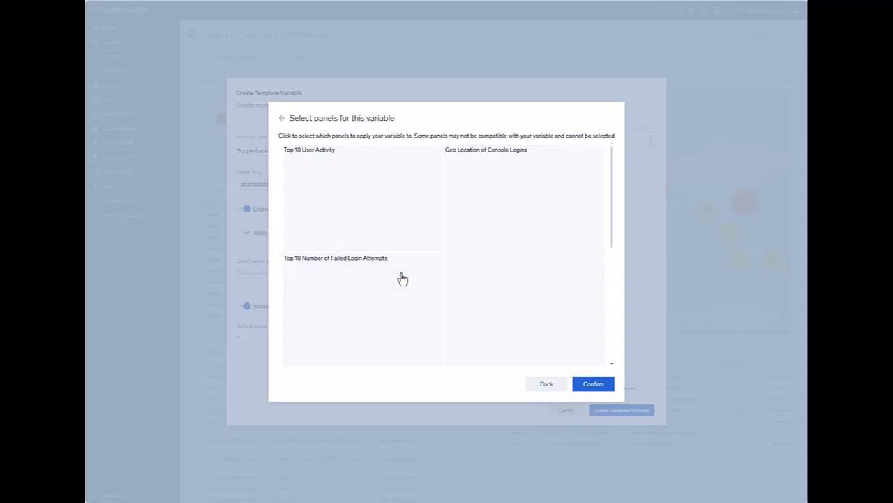
left_click(407, 206)
left_click(510, 278)
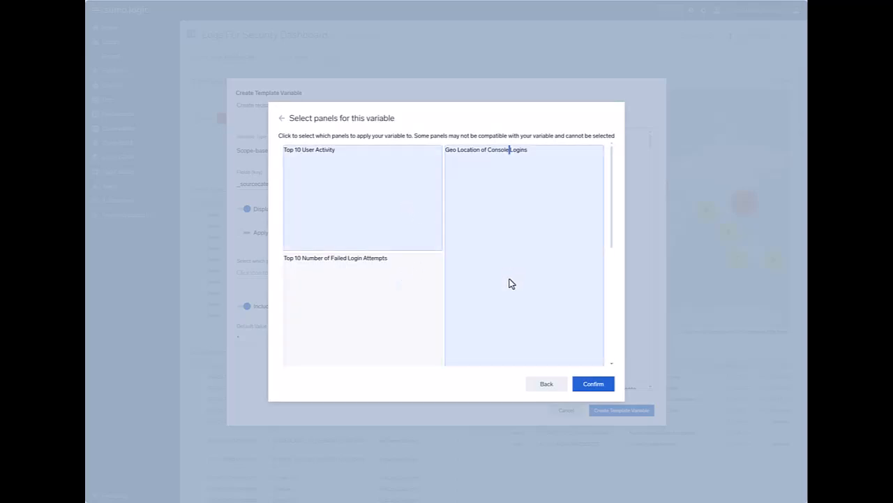
scroll(508, 283, "down", 2)
left_click(464, 296)
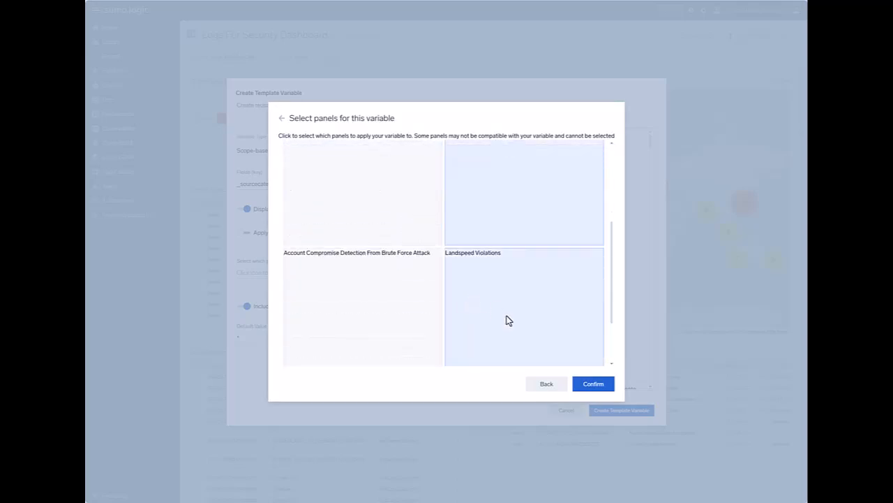
left_click(586, 383)
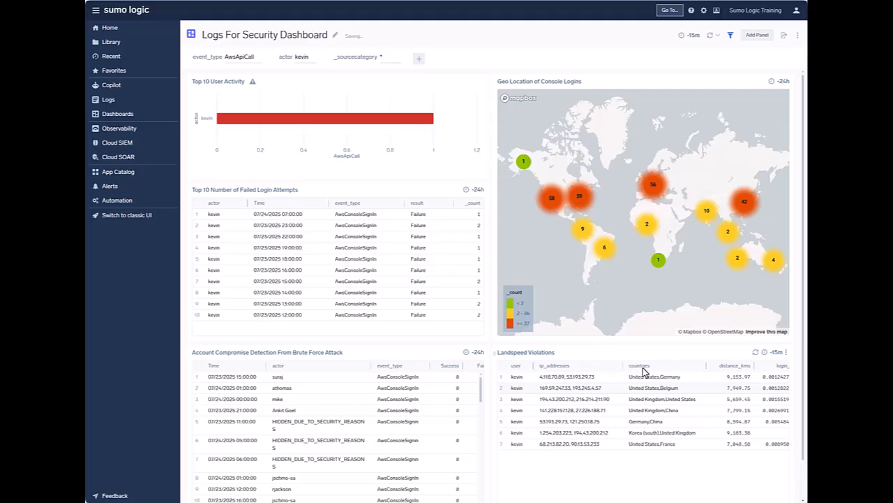
Filter the dashboard by setting the _sourcecategory variable to Labs/astronomy/logs
left_click(391, 57)
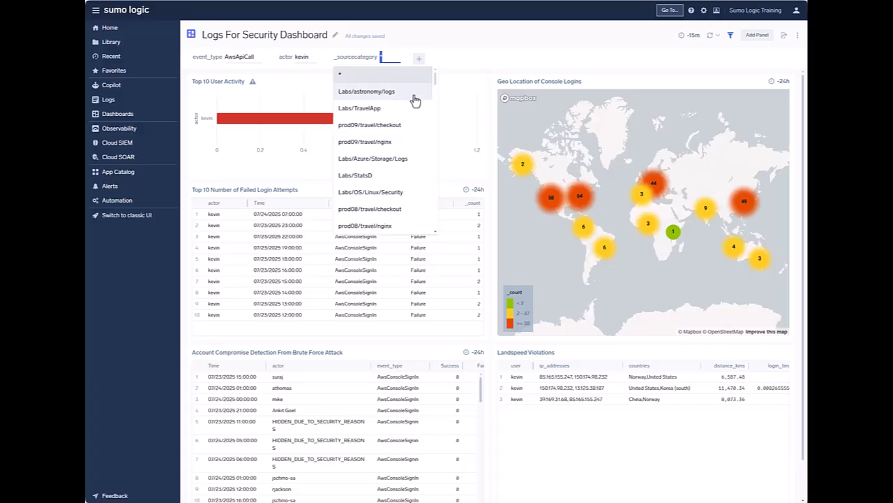
left_click(402, 99)
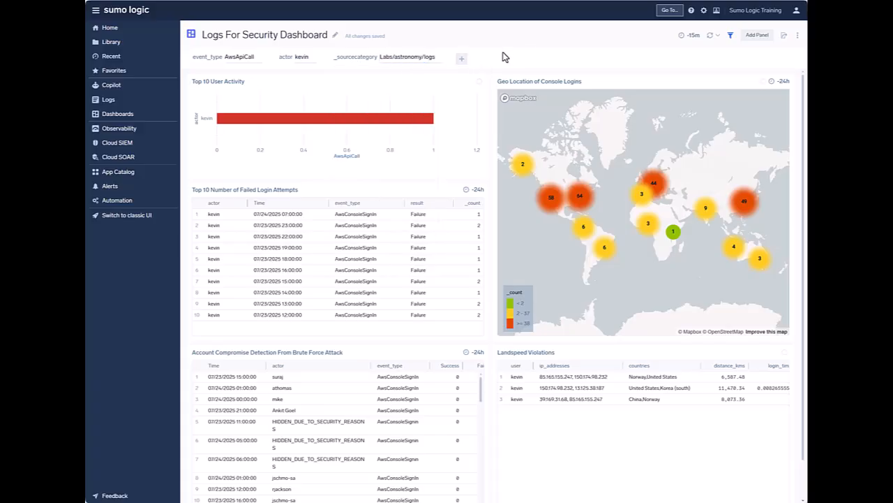